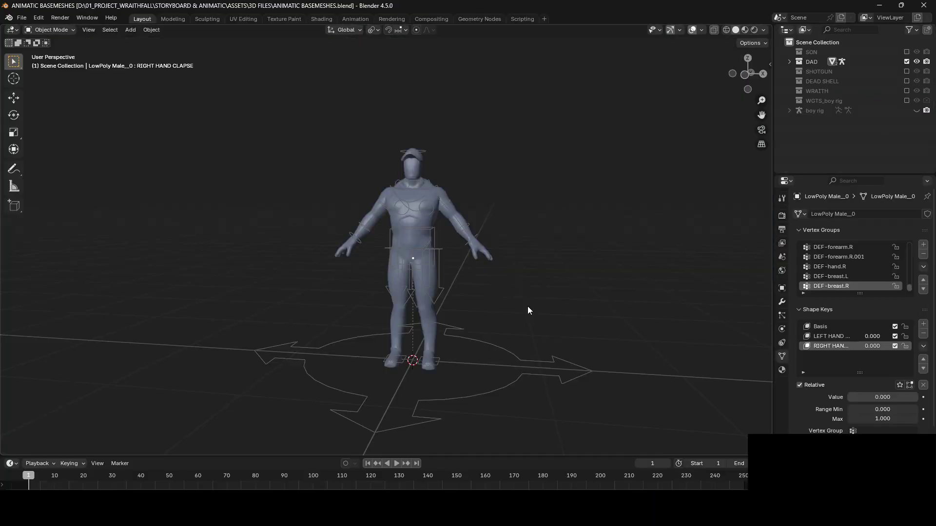
# Step: Select the dad's rig and switch it into Pose Mode
pyautogui.scroll(-3, 528, 310)
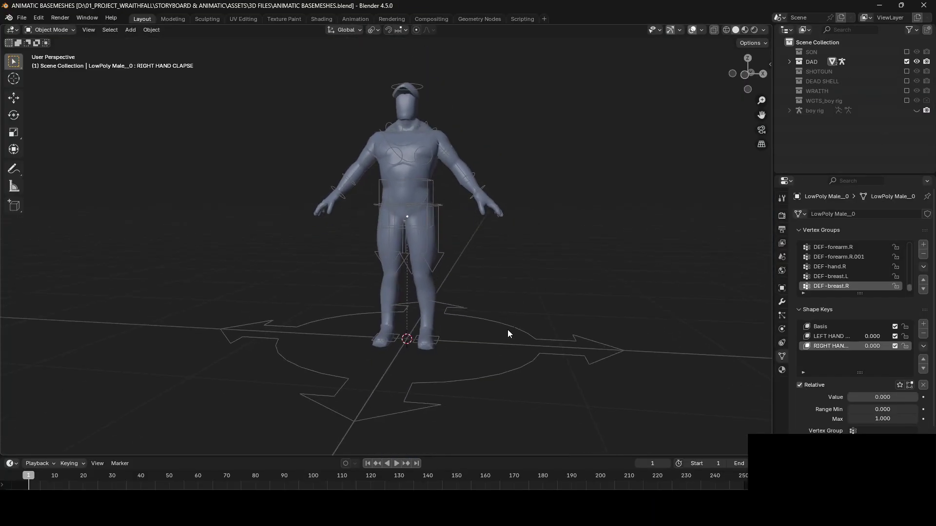
pyautogui.click(509, 334)
pyautogui.moveTo(508, 333); pyautogui.dragTo(583, 255, button='middle')
pyautogui.hotkey('ctrl', 'Tab')
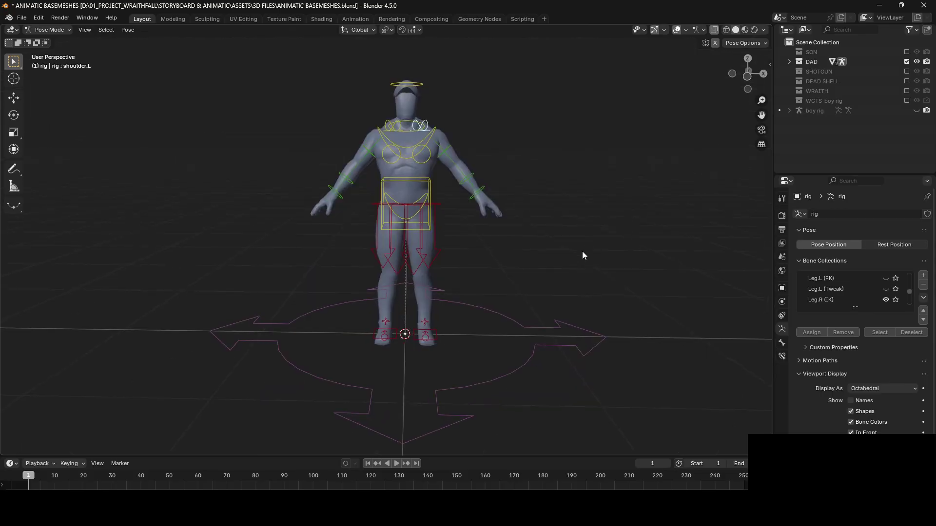
pyautogui.scroll(5, 481, 267)
pyautogui.scroll(-4, 437, 197)
# Step: Pose the dad by scaling the upper arm and moving the torso, then exit Pose Mode
pyautogui.press('s')
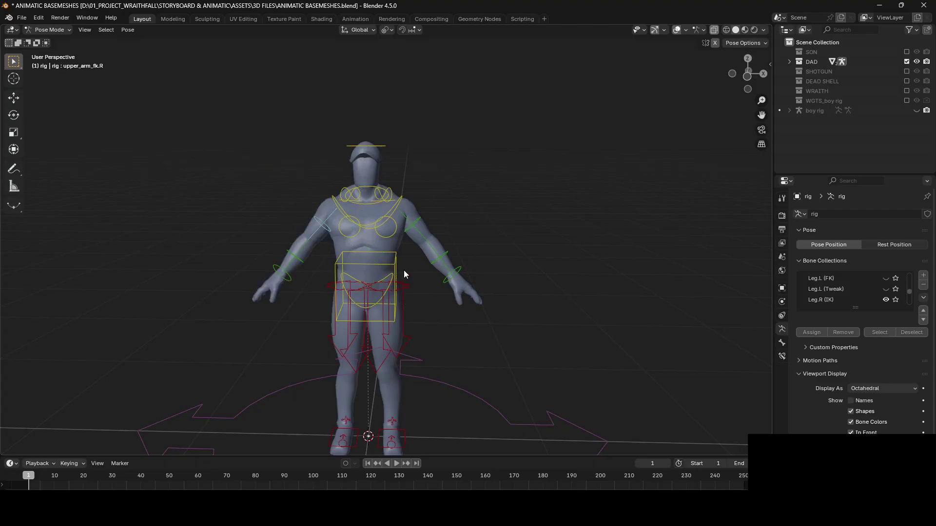
pyautogui.press('g')
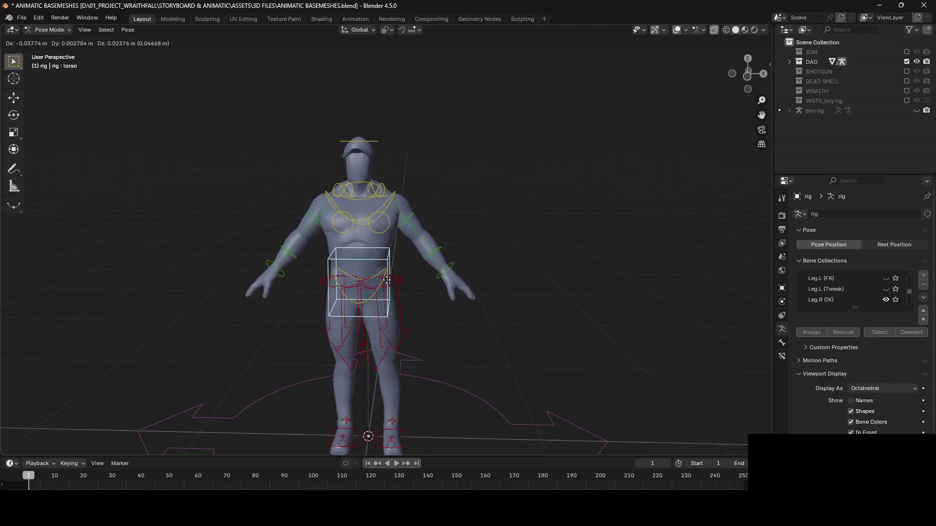
pyautogui.click(422, 266)
pyautogui.moveTo(422, 267); pyautogui.dragTo(385, 146, button='middle')
pyautogui.scroll(4, 372, 119)
pyautogui.scroll(-4, 383, 86)
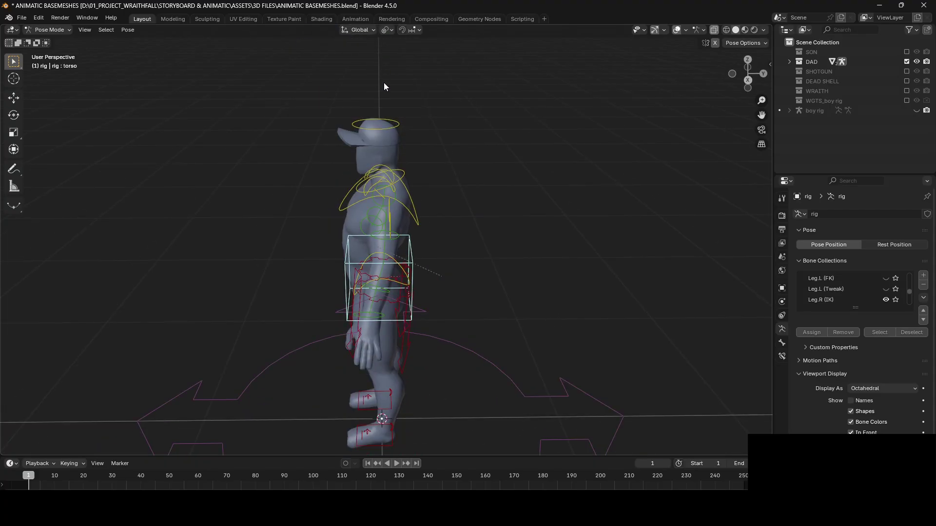
pyautogui.moveTo(383, 86); pyautogui.dragTo(463, 177, button='middle')
pyautogui.scroll(2, 385, 146)
pyautogui.click(389, 120)
pyautogui.scroll(-2, 464, 178)
pyautogui.hotkey('ctrl', 'Tab')
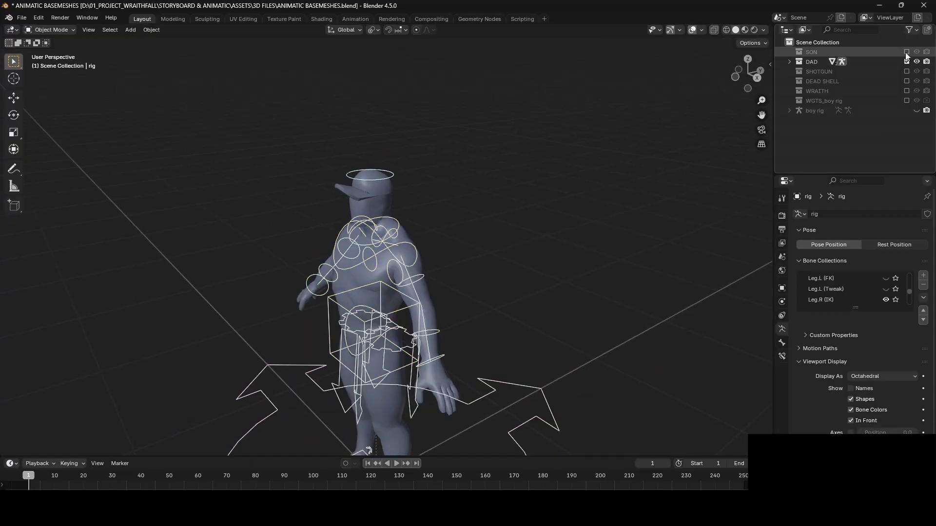
# Step: Hide the DAD collection, show SON, and put the boy's rig into Pose Mode
pyautogui.click(906, 61)
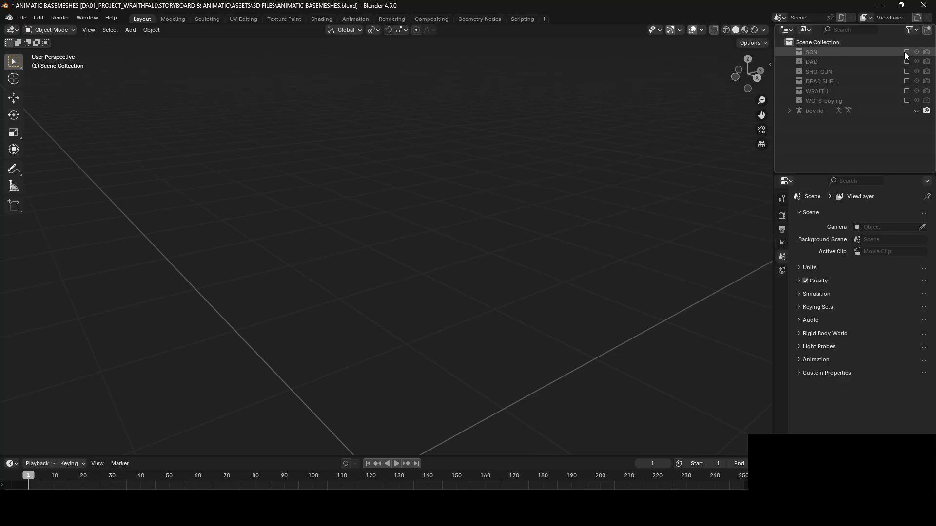
pyautogui.click(907, 51)
pyautogui.scroll(-2, 495, 278)
pyautogui.moveTo(495, 278); pyautogui.dragTo(535, 190, button='middle')
pyautogui.scroll(3, 535, 190)
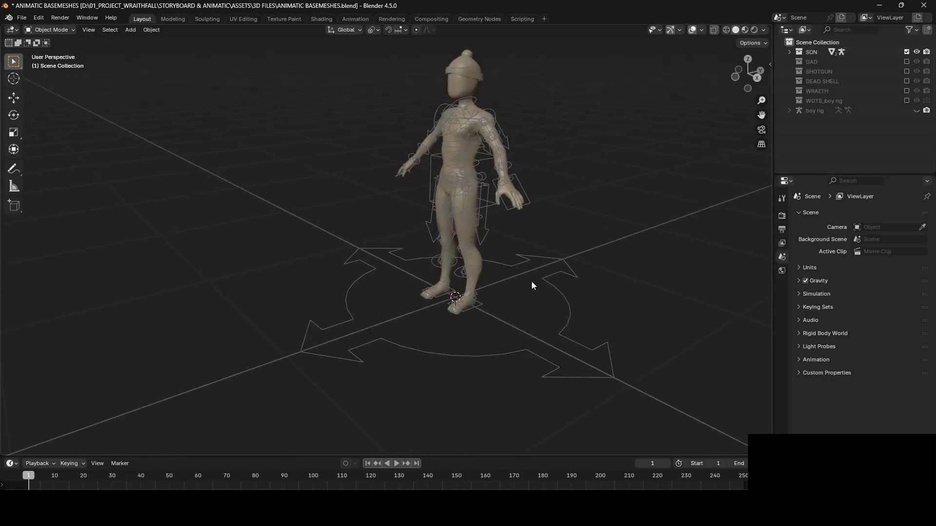
pyautogui.click(546, 268)
pyautogui.hotkey('ctrl', 'Tab')
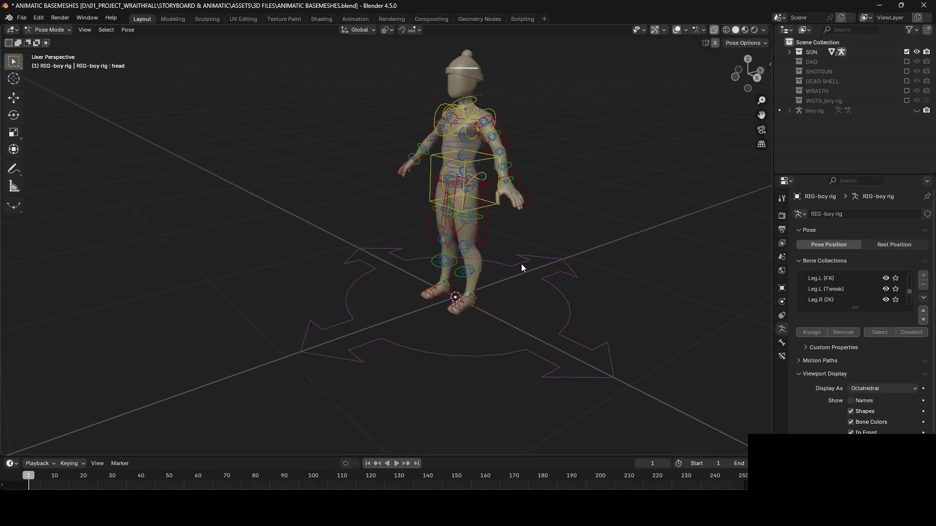
# Step: Move the boy's rig toward the camera
pyautogui.hotkey('shift', 'z')
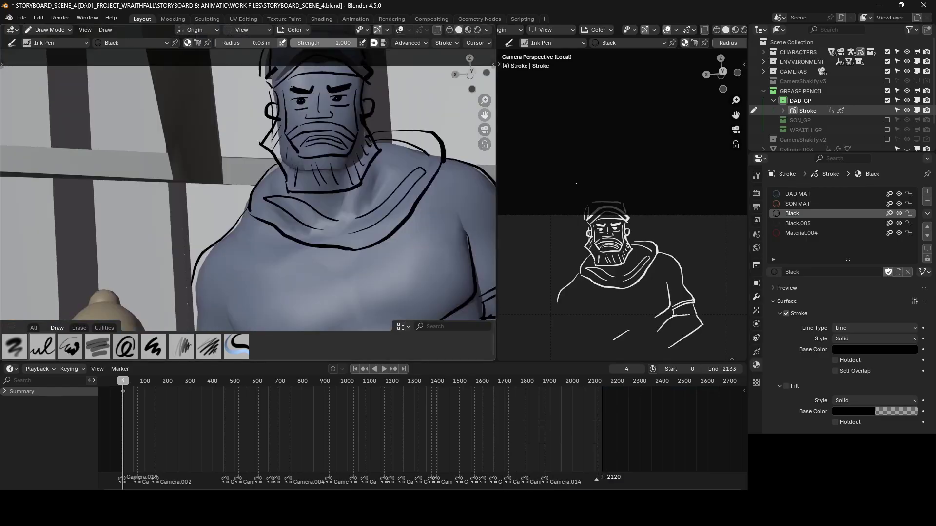
# Step: Ink curved strokes across the son's head and the dome of his hat
pyautogui.scroll(3, 297, 265)
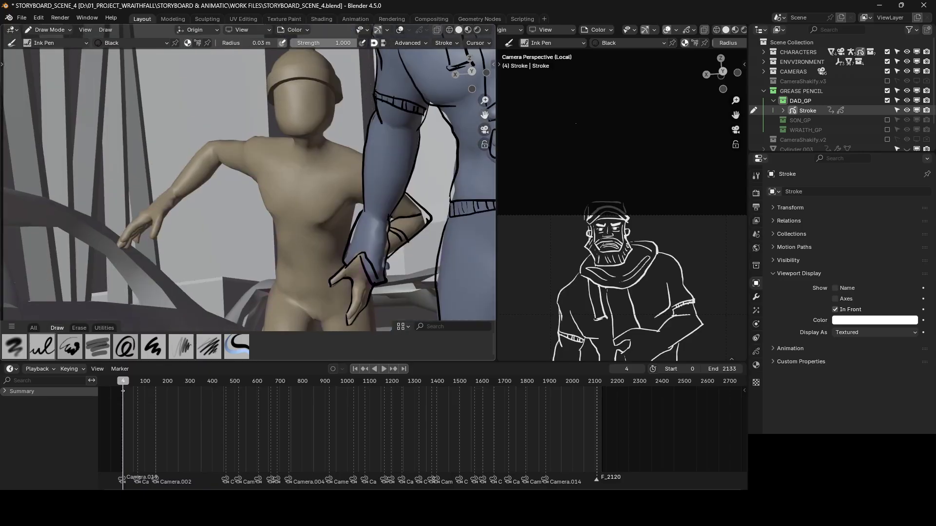
pyautogui.moveTo(343, 95); pyautogui.dragTo(266, 88)
pyautogui.moveTo(282, 116); pyautogui.dragTo(339, 103)
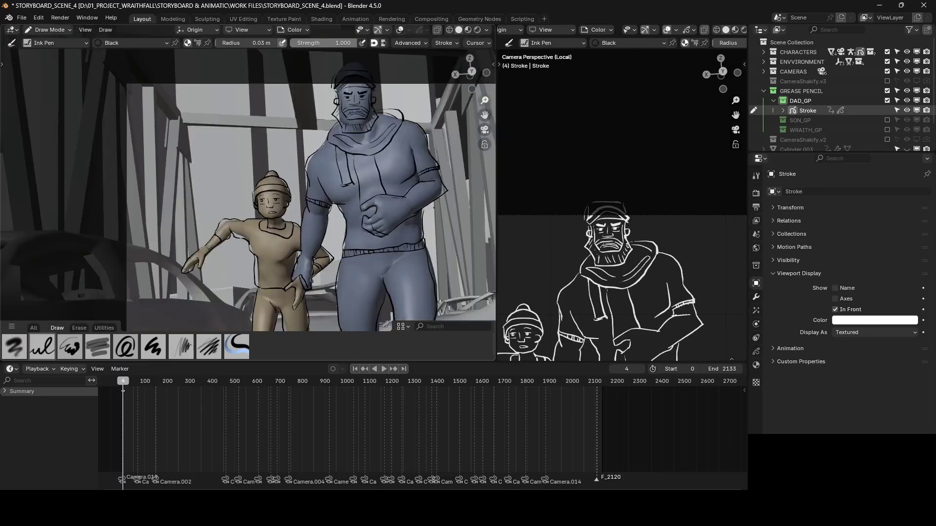
pyautogui.scroll(8, 253, 409)
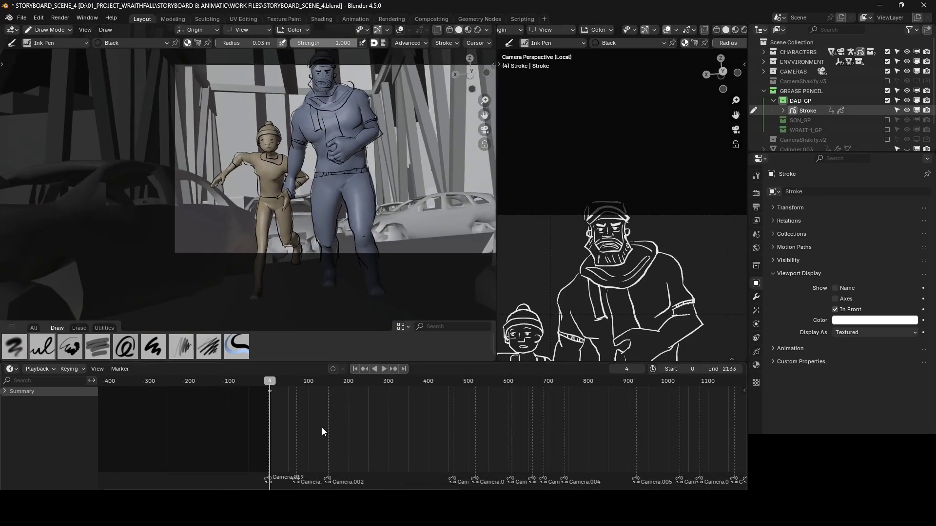
# Step: Insert a blank drawing at frame 92 and outline the dad's legs and the hand holding the son's
pyautogui.scroll(-2, 355, 420)
pyautogui.moveTo(279, 418); pyautogui.dragTo(361, 417)
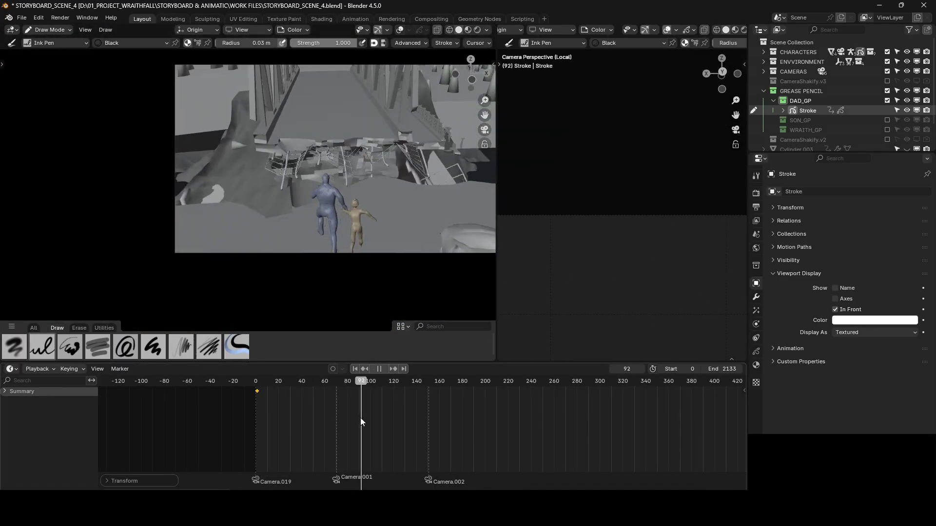
pyautogui.press('i')
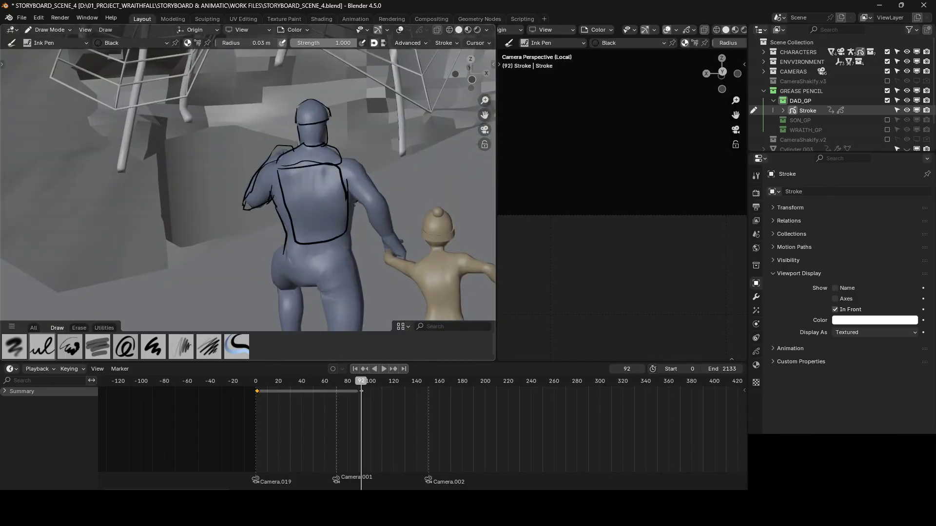
pyautogui.moveTo(293, 205); pyautogui.dragTo(307, 195, button='middle')
pyautogui.moveTo(286, 198); pyautogui.dragTo(295, 305)
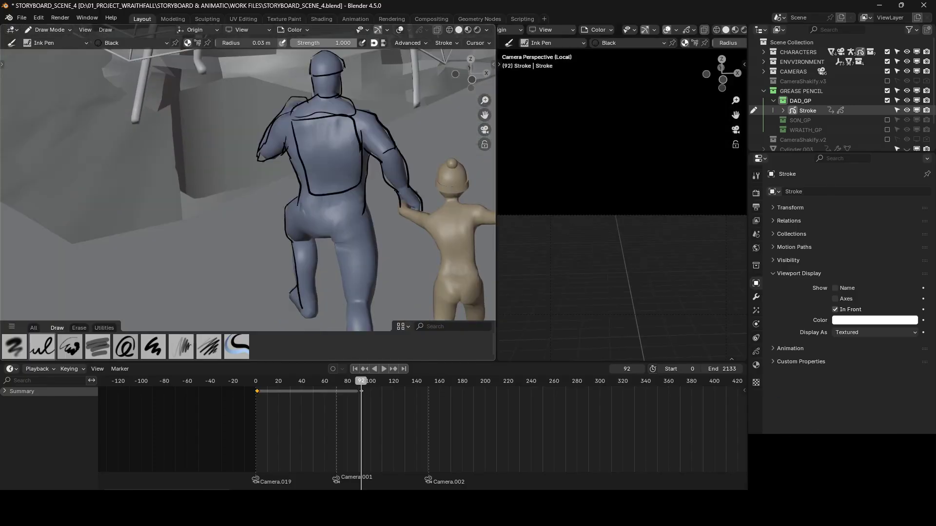
pyautogui.moveTo(318, 241); pyautogui.dragTo(316, 291)
pyautogui.moveTo(290, 292); pyautogui.dragTo(307, 311)
pyautogui.moveTo(302, 208); pyautogui.dragTo(321, 140, button='middle')
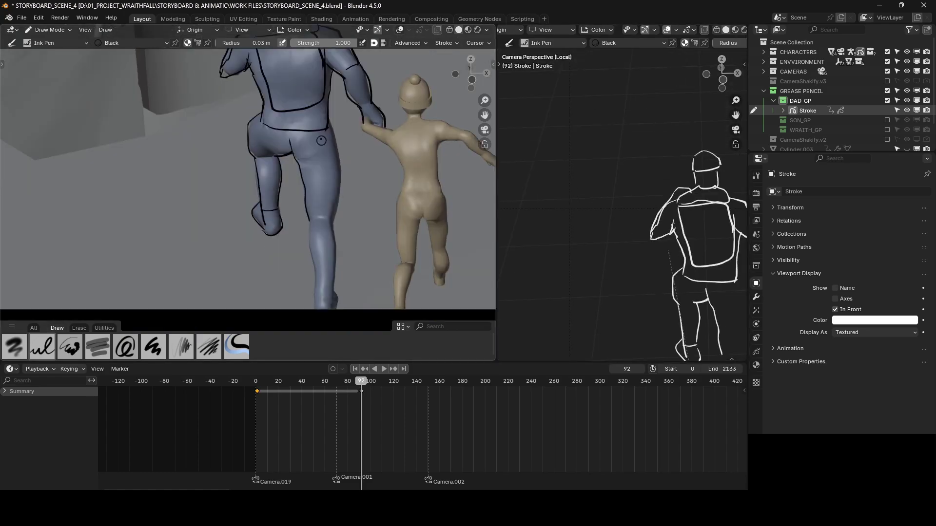
pyautogui.moveTo(483, 115); pyautogui.dragTo(432, 127)
pyautogui.moveTo(312, 145); pyautogui.dragTo(340, 157)
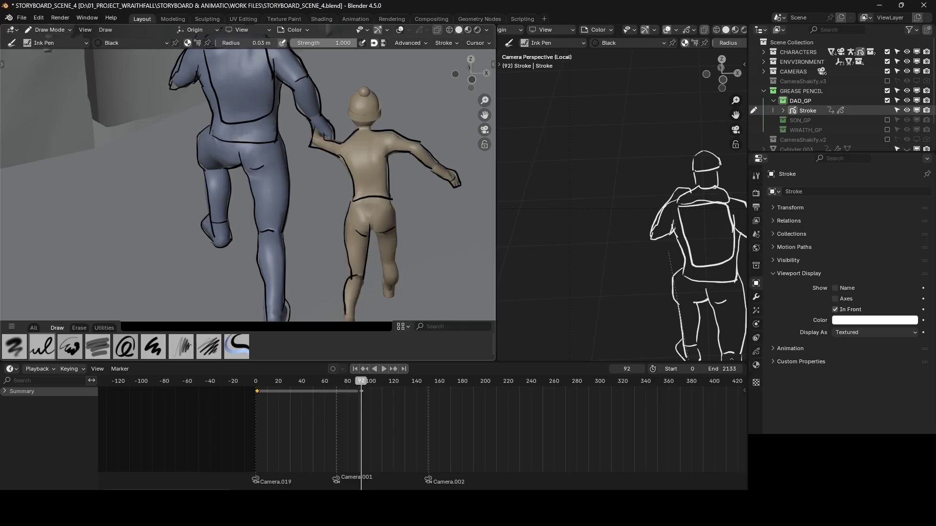
# Step: Return to the camera view and move to frame 94
pyautogui.keyDown('shift'); pyautogui.moveTo(346, 315); pyautogui.dragTo(389, 184, button='middle'); pyautogui.keyUp('shift')
pyautogui.moveTo(405, 237); pyautogui.dragTo(412, 161, button='middle')
pyautogui.scroll(3, 413, 120)
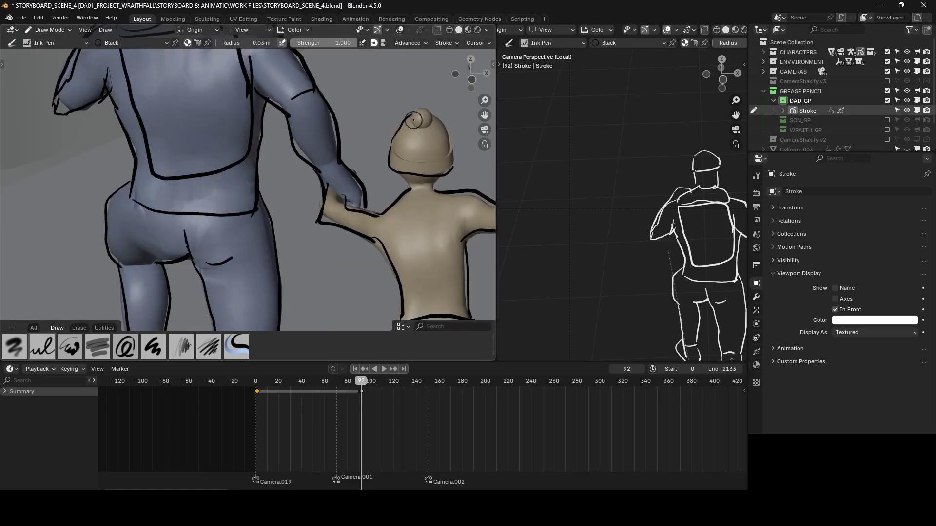
pyautogui.press('KP_0')
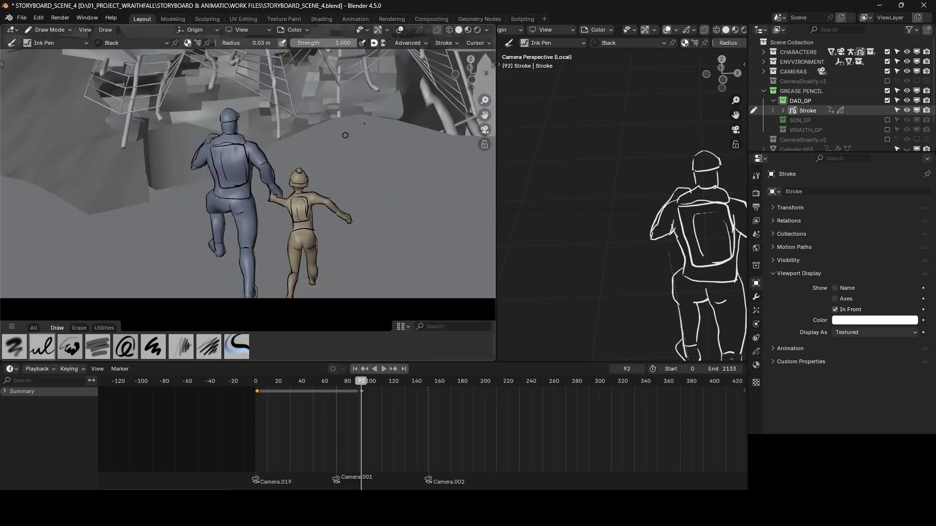
pyautogui.click(364, 408)
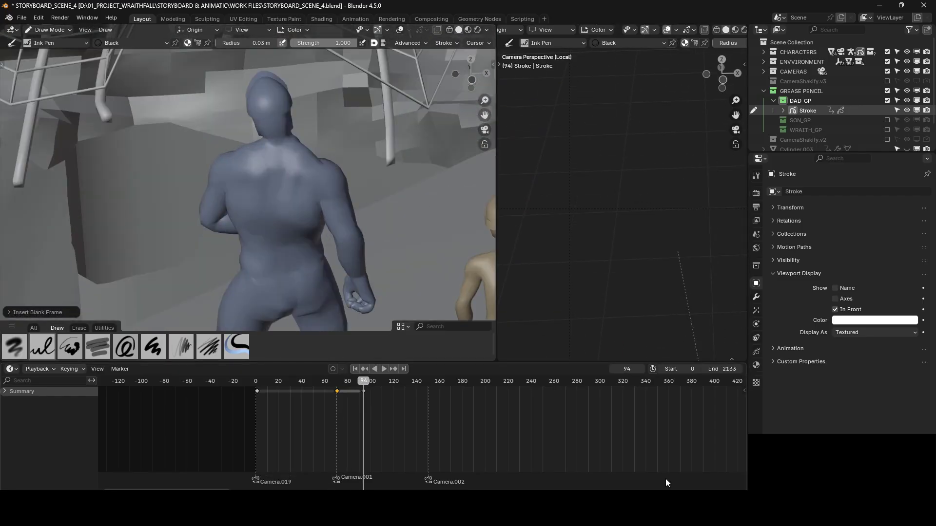
pyautogui.scroll(3, 210, 107)
pyautogui.hotkey('ctrl', 'z')
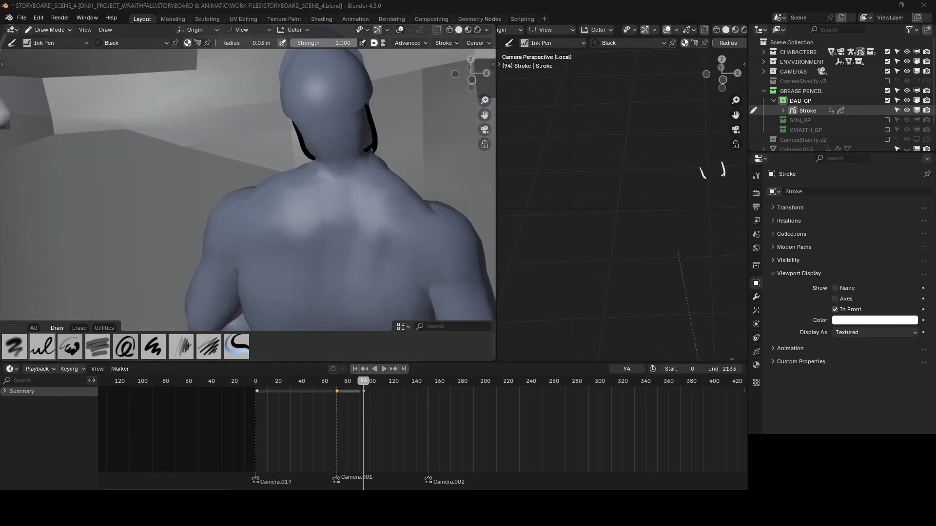
# Step: Ink the top of the dad's head, a collar loop, and his left arm
pyautogui.keyDown('shift'); pyautogui.moveTo(386, 88); pyautogui.dragTo(413, 146, button='middle'); pyautogui.keyUp('shift')
pyautogui.moveTo(397, 170); pyautogui.dragTo(303, 154)
pyautogui.moveTo(280, 266); pyautogui.dragTo(317, 260)
pyautogui.keyDown('shift'); pyautogui.moveTo(317, 273); pyautogui.dragTo(278, 195, button='middle'); pyautogui.keyUp('shift')
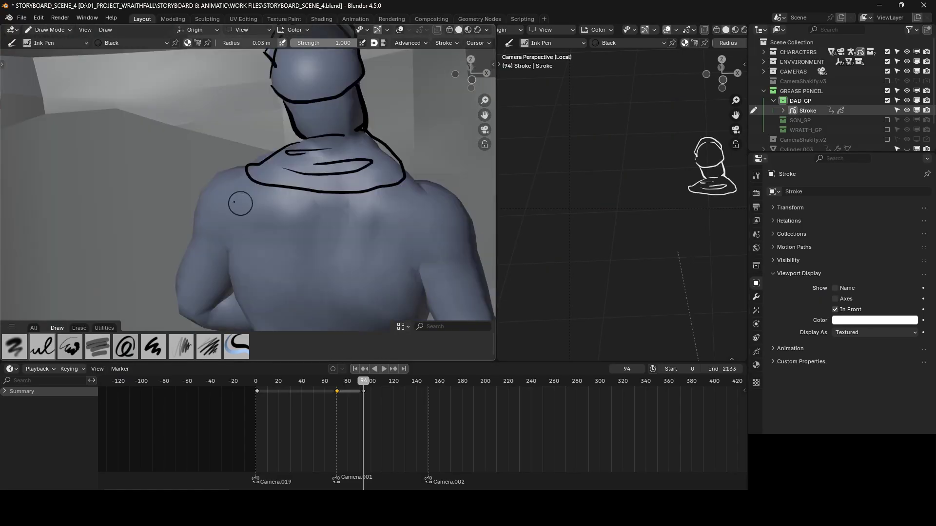
pyautogui.moveTo(236, 202); pyautogui.dragTo(187, 264)
pyautogui.keyDown('shift'); pyautogui.moveTo(186, 264); pyautogui.dragTo(187, 161, button='middle'); pyautogui.keyUp('shift')
pyautogui.moveTo(184, 136); pyautogui.dragTo(160, 226)
# Step: Ink the dad's sweater hem, the right side of his body, and his forearm
pyautogui.keyDown('shift'); pyautogui.moveTo(473, 121); pyautogui.dragTo(445, 77, button='middle'); pyautogui.keyUp('shift')
pyautogui.moveTo(231, 258); pyautogui.dragTo(380, 251)
pyautogui.moveTo(379, 114)
pyautogui.mouseDown()
pyautogui.moveTo(411, 192)
pyautogui.moveTo(391, 241)
pyautogui.mouseUp()
pyautogui.keyDown('shift'); pyautogui.moveTo(391, 241); pyautogui.dragTo(377, 284, button='middle'); pyautogui.keyUp('shift')
pyautogui.moveTo(352, 69); pyautogui.dragTo(368, 93)
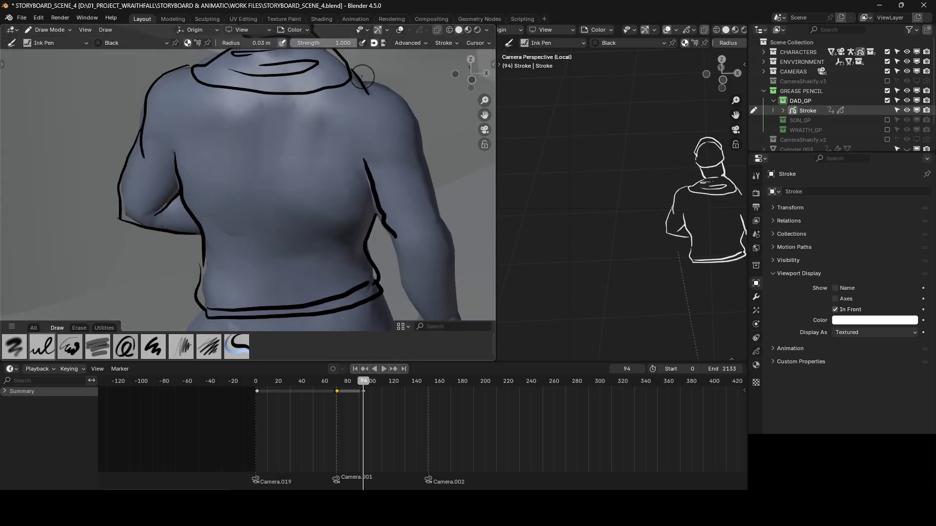
pyautogui.moveTo(396, 231); pyautogui.dragTo(416, 320)
pyautogui.keyDown('shift'); pyautogui.moveTo(415, 319); pyautogui.dragTo(411, 258, button='middle'); pyautogui.keyUp('shift')
pyautogui.moveTo(428, 142); pyautogui.dragTo(453, 252)
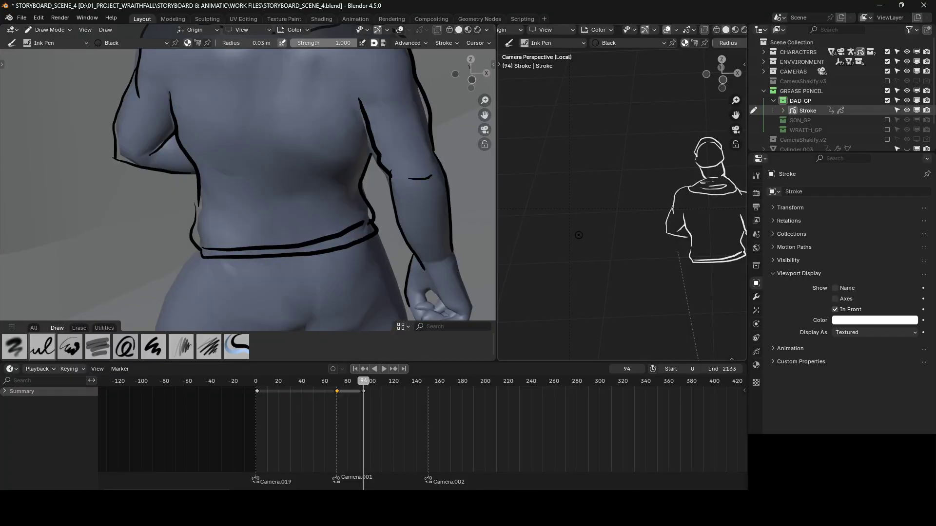
# Step: Outline the dad's hips, lower legs, ankle bands, and feet
pyautogui.keyDown('shift'); pyautogui.moveTo(235, 234); pyautogui.dragTo(188, 123, button='middle'); pyautogui.keyUp('shift')
pyautogui.moveTo(149, 139); pyautogui.dragTo(125, 182)
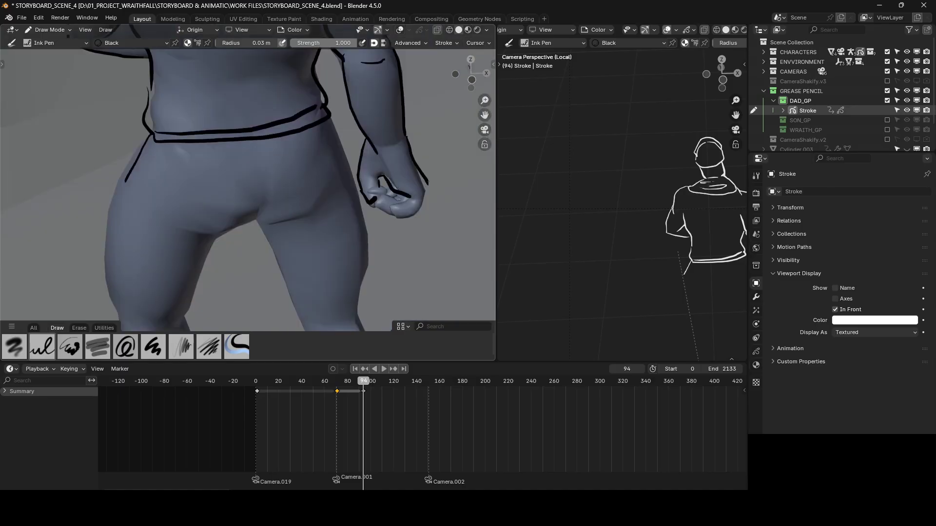
pyautogui.keyDown('shift'); pyautogui.moveTo(292, 244); pyautogui.dragTo(293, 161, button='middle'); pyautogui.keyUp('shift')
pyautogui.moveTo(188, 161); pyautogui.dragTo(174, 282)
pyautogui.moveTo(293, 185); pyautogui.dragTo(243, 212)
pyautogui.keyDown('shift'); pyautogui.moveTo(292, 273); pyautogui.dragTo(292, 97, button='middle'); pyautogui.keyUp('shift')
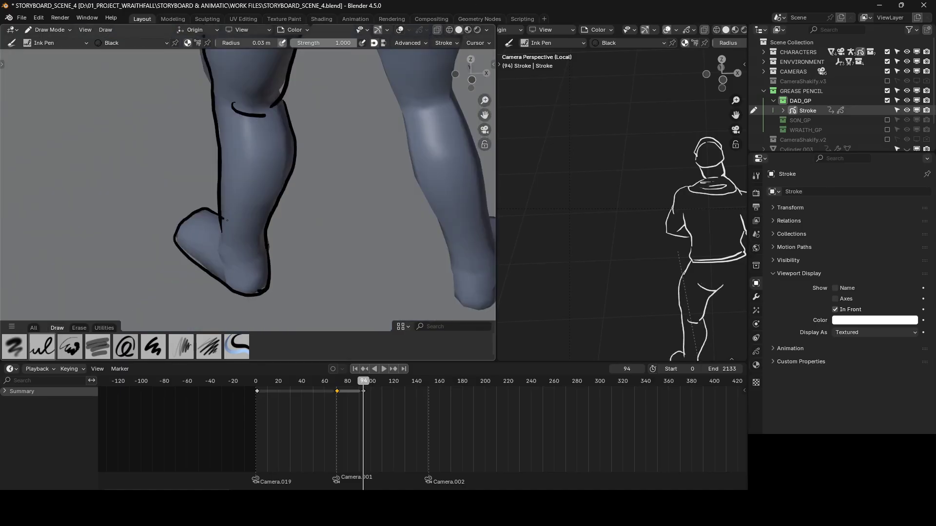
pyautogui.moveTo(227, 220)
pyautogui.keyDown('shift'); pyautogui.mouseDown(button='middle')
pyautogui.moveTo(227, 390)
pyautogui.moveTo(146, 171)
pyautogui.mouseUp(button='middle'); pyautogui.keyUp('shift')
pyautogui.moveTo(91, 212); pyautogui.dragTo(140, 225)
pyautogui.moveTo(319, 240); pyautogui.dragTo(361, 225)
pyautogui.moveTo(299, 193); pyautogui.dragTo(266, 102)
pyautogui.moveTo(314, 52); pyautogui.dragTo(320, 95)
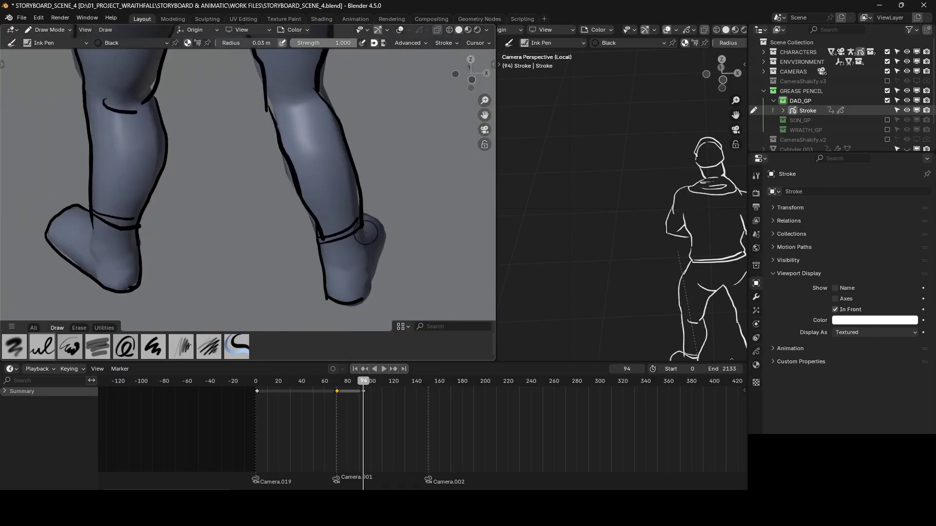
pyautogui.keyDown('shift'); pyautogui.moveTo(466, 149); pyautogui.dragTo(443, 142, button='middle'); pyautogui.keyUp('shift')
# Step: Outline the son's torso sides and waist, then zoom out to show both characters
pyautogui.scroll(-4, 440, 258)
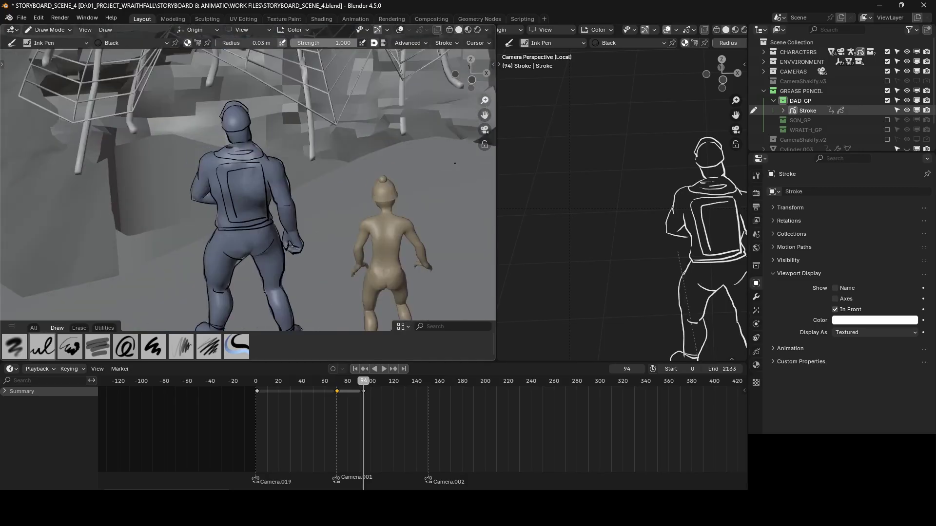
pyautogui.scroll(5, 259, 128)
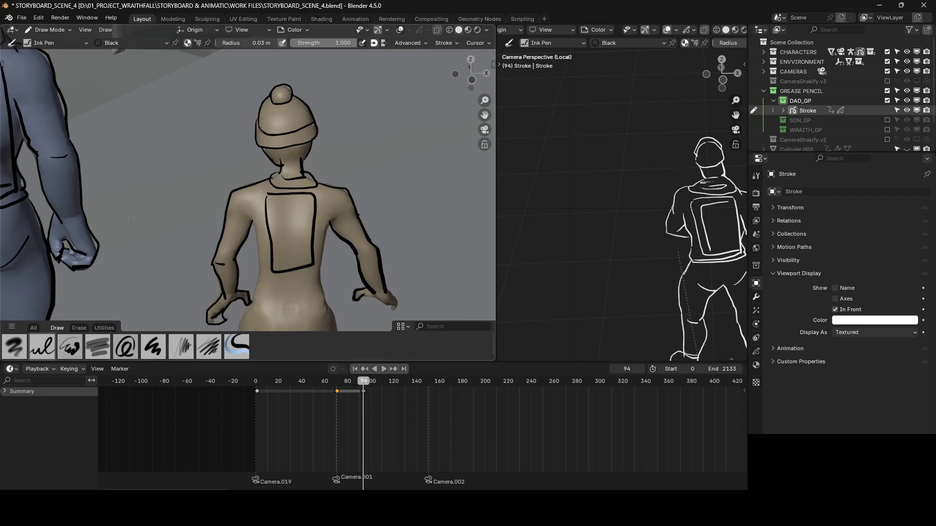
pyautogui.keyDown('shift'); pyautogui.moveTo(382, 228); pyautogui.dragTo(380, 186, button='middle'); pyautogui.keyUp('shift')
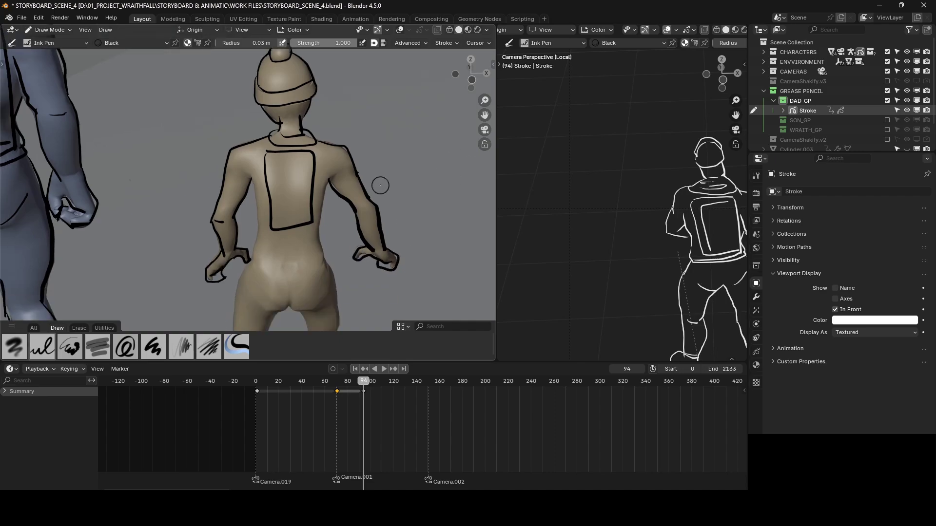
pyautogui.moveTo(253, 184); pyautogui.dragTo(326, 181)
pyautogui.keyDown('shift'); pyautogui.moveTo(326, 182); pyautogui.dragTo(324, 88, button='middle'); pyautogui.keyUp('shift')
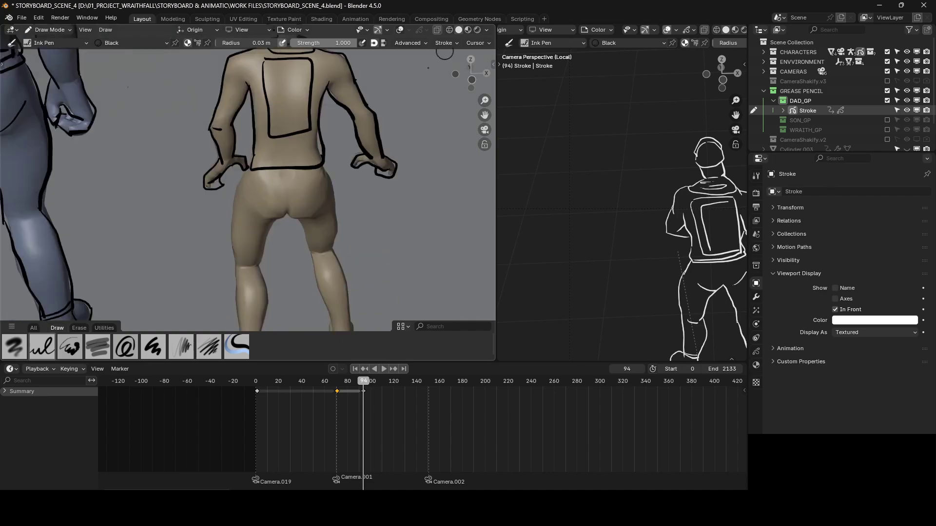
pyautogui.scroll(-2, 267, 246)
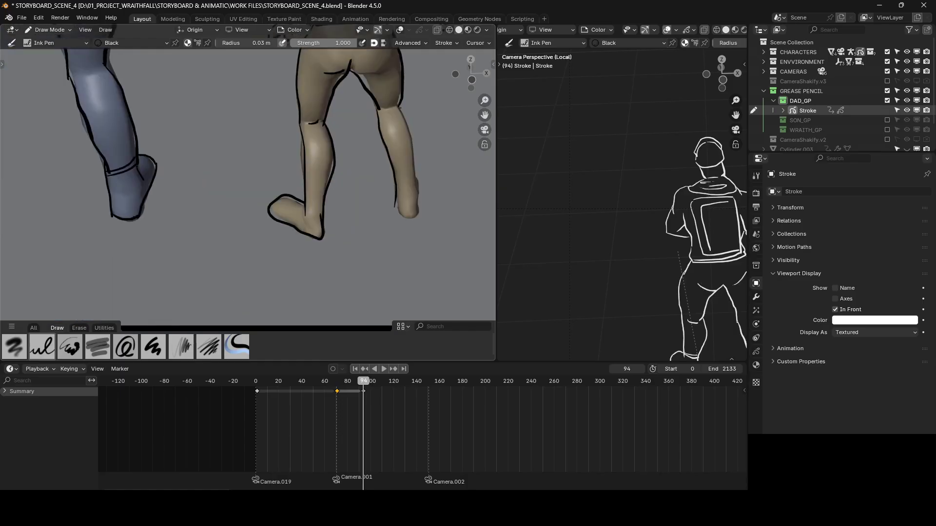
pyautogui.moveTo(485, 100); pyautogui.dragTo(385, 200)
# Step: Leave Draw Mode, scrub the animation, hide Stroke, and view the shot maximized from the first frame
pyautogui.hotkey('ctrl', 'Tab')
pyautogui.moveTo(361, 381)
pyautogui.mouseDown()
pyautogui.moveTo(317, 382)
pyautogui.moveTo(426, 379)
pyautogui.moveTo(346, 390)
pyautogui.moveTo(480, 381)
pyautogui.mouseUp()
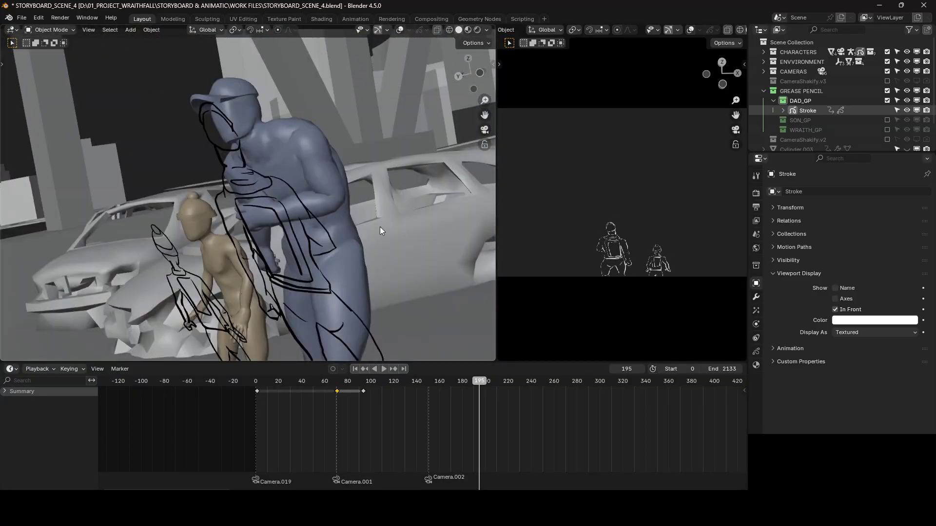
pyautogui.press('h')
pyautogui.click(354, 369)
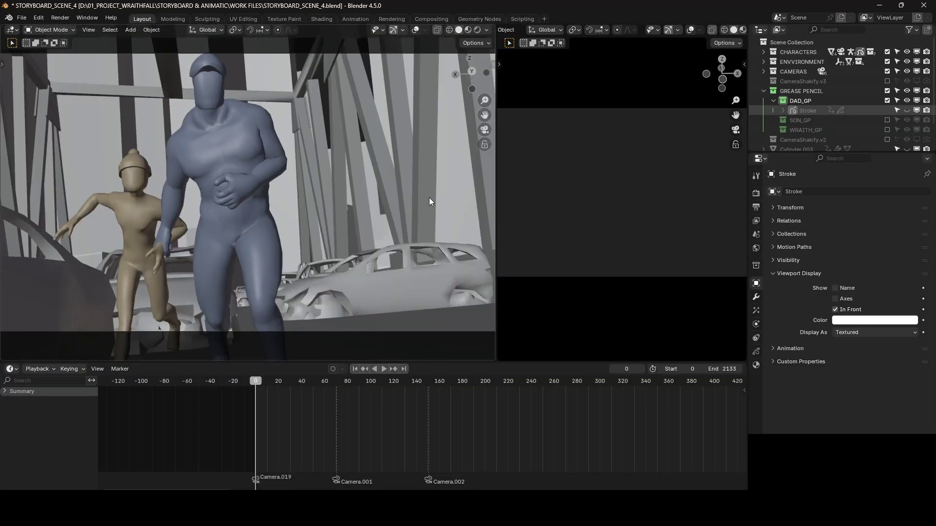
pyautogui.hotkey('ctrl', 'space')
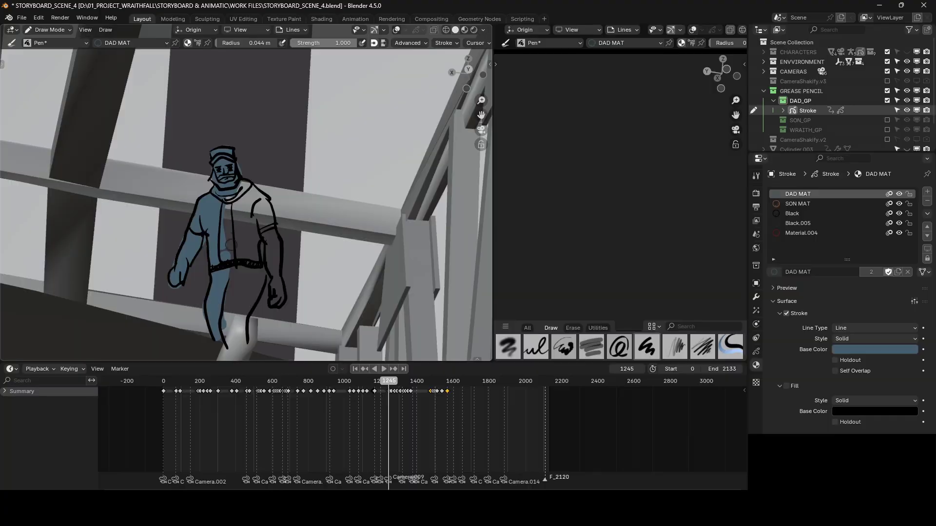
# Step: At frame 1245, fill the dad's torso and left leg in blue
pyautogui.moveTo(238, 197)
pyautogui.mouseDown()
pyautogui.moveTo(227, 244)
pyautogui.moveTo(234, 259)
pyautogui.moveTo(279, 283)
pyautogui.moveTo(274, 237)
pyautogui.moveTo(252, 187)
pyautogui.mouseUp()
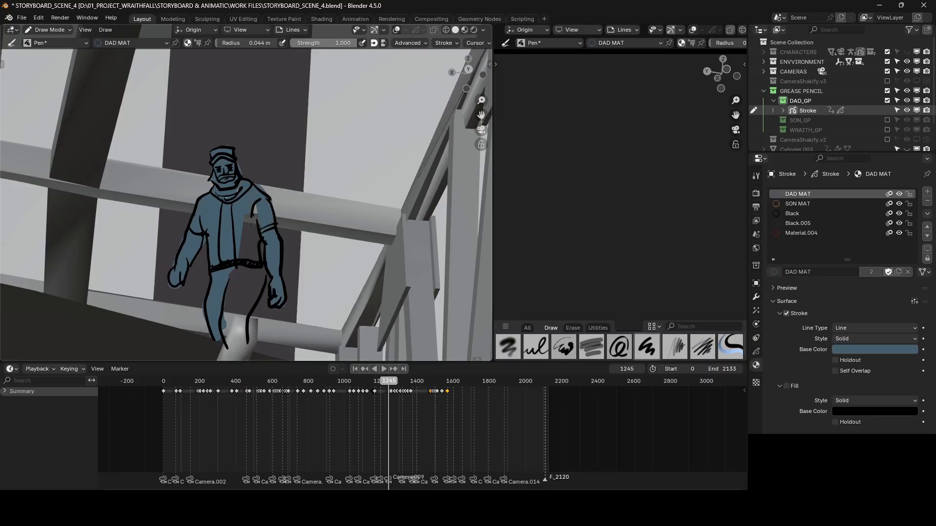
pyautogui.moveTo(251, 225)
pyautogui.mouseDown()
pyautogui.moveTo(247, 244)
pyautogui.moveTo(254, 224)
pyautogui.mouseUp()
pyautogui.moveTo(240, 272)
pyautogui.mouseDown()
pyautogui.moveTo(232, 343)
pyautogui.moveTo(241, 327)
pyautogui.moveTo(230, 307)
pyautogui.moveTo(255, 259)
pyautogui.mouseUp()
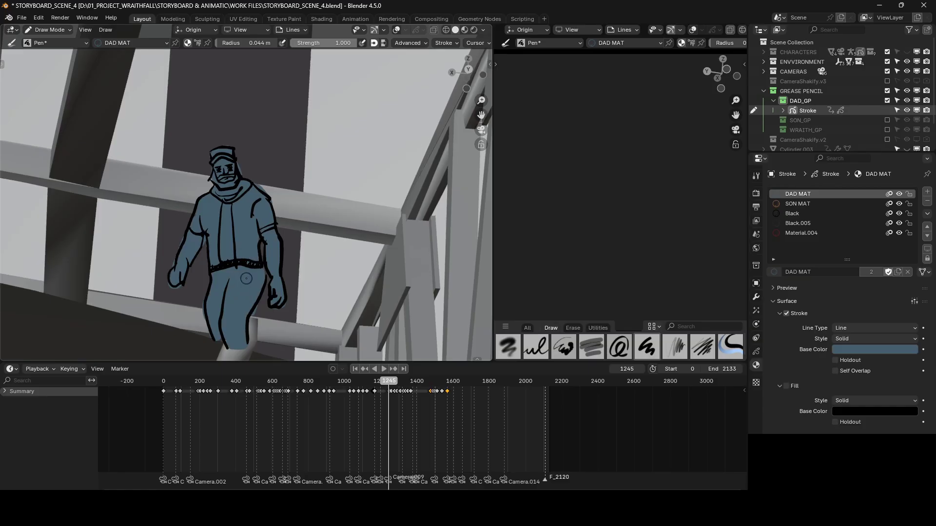
# Step: At frame 1250, fill the dad's cap, chest, arm, torso and both legs in blue
pyautogui.press('Up')
pyautogui.click(263, 143)
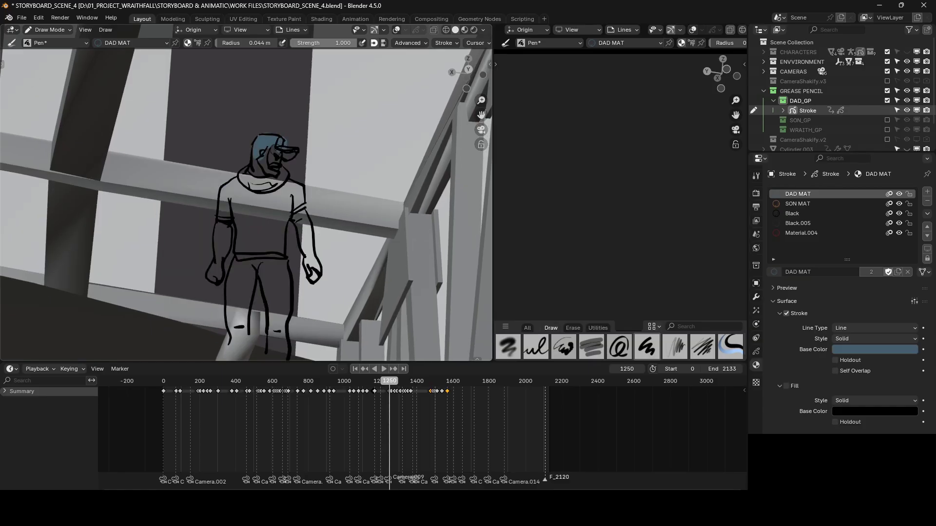
pyautogui.moveTo(277, 146)
pyautogui.mouseDown()
pyautogui.moveTo(269, 169)
pyautogui.moveTo(257, 161)
pyautogui.moveTo(268, 179)
pyautogui.moveTo(260, 171)
pyautogui.moveTo(226, 193)
pyautogui.moveTo(213, 277)
pyautogui.mouseUp()
pyautogui.moveTo(228, 234)
pyautogui.mouseDown()
pyautogui.moveTo(235, 185)
pyautogui.moveTo(296, 187)
pyautogui.moveTo(312, 268)
pyautogui.mouseUp()
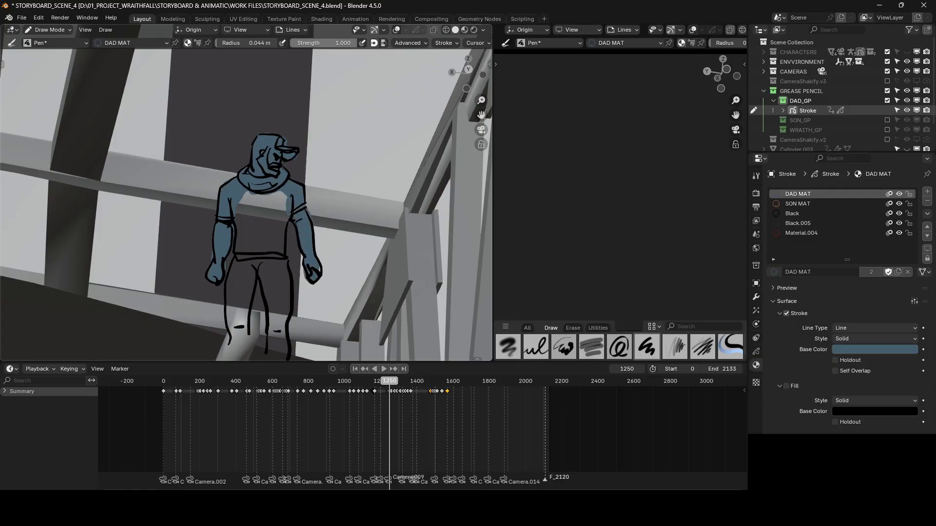
pyautogui.moveTo(287, 195)
pyautogui.mouseDown()
pyautogui.moveTo(275, 238)
pyautogui.moveTo(248, 254)
pyautogui.mouseUp()
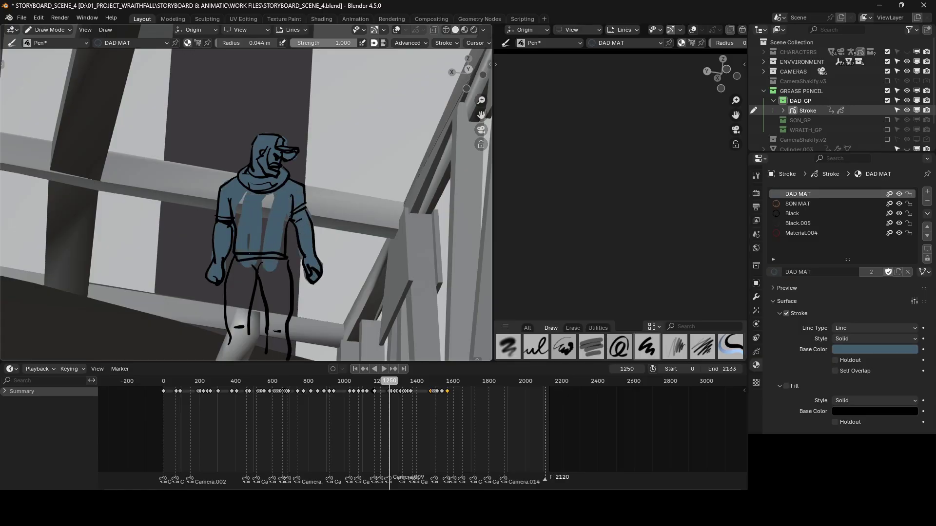
pyautogui.moveTo(252, 221); pyautogui.dragTo(271, 195)
pyautogui.moveTo(237, 261); pyautogui.dragTo(235, 346)
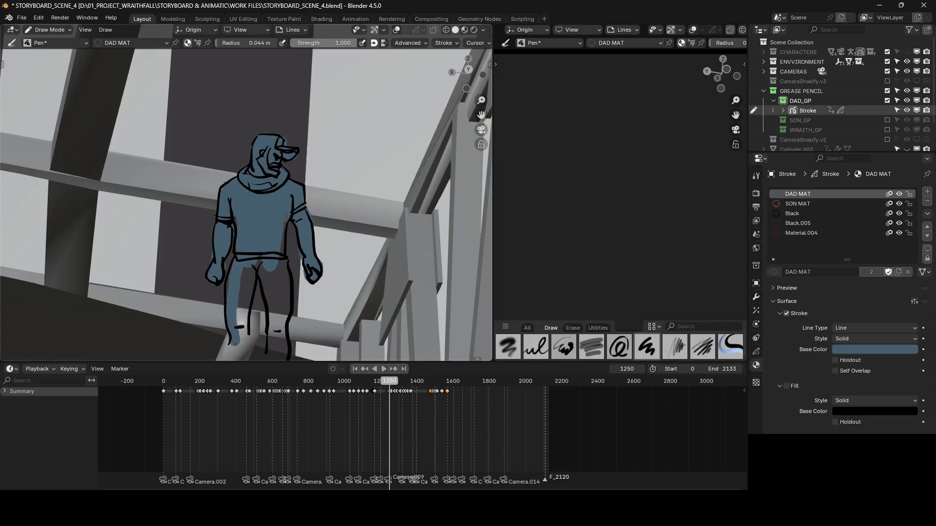
pyautogui.moveTo(241, 270)
pyautogui.mouseDown()
pyautogui.moveTo(236, 309)
pyautogui.moveTo(246, 323)
pyautogui.moveTo(254, 266)
pyautogui.moveTo(273, 317)
pyautogui.moveTo(273, 358)
pyautogui.mouseUp()
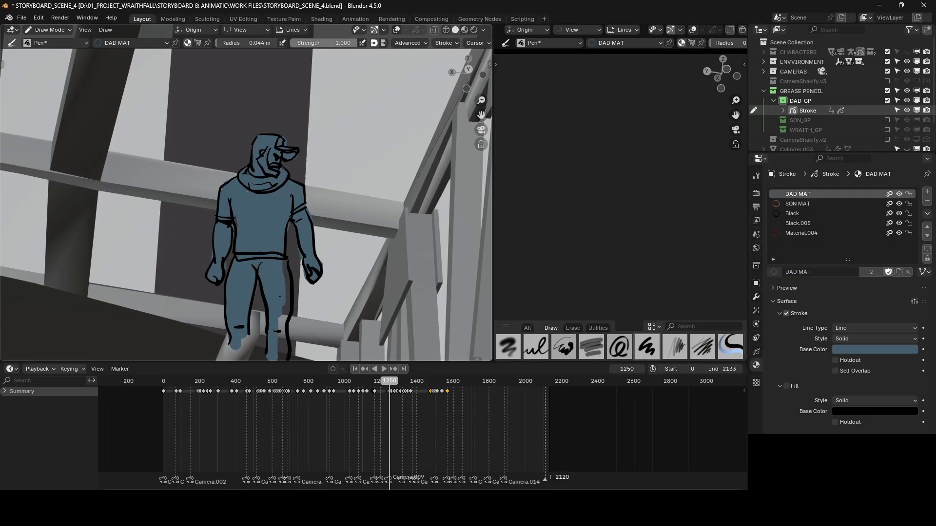
pyautogui.moveTo(280, 246)
pyautogui.mouseDown()
pyautogui.moveTo(285, 311)
pyautogui.moveTo(277, 361)
pyautogui.mouseUp()
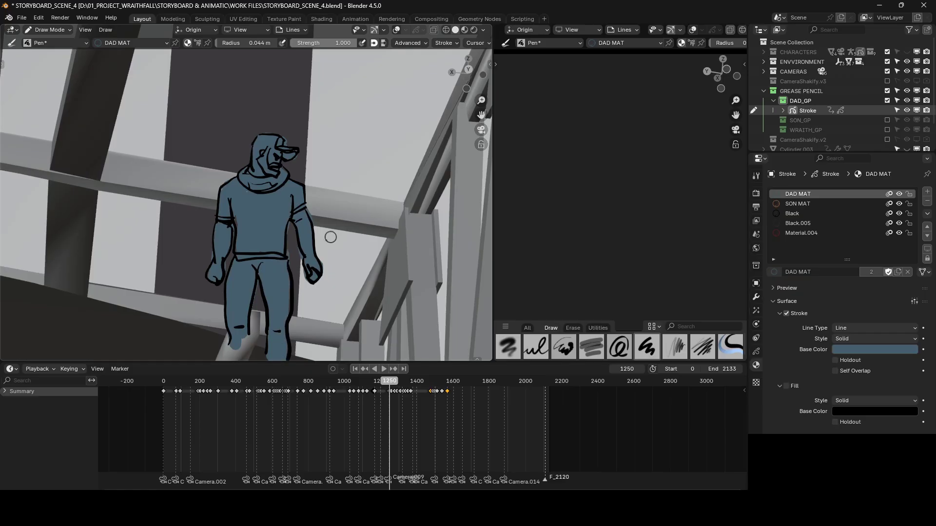
# Step: At frame 1259, fill the dad's legs, backpack side, and raised fist in blue
pyautogui.press('Up')
pyautogui.moveTo(220, 322)
pyautogui.mouseDown()
pyautogui.moveTo(212, 340)
pyautogui.moveTo(219, 311)
pyautogui.mouseUp()
pyautogui.moveTo(481, 115); pyautogui.dragTo(481, 52)
pyautogui.moveTo(259, 240)
pyautogui.mouseDown()
pyautogui.moveTo(256, 291)
pyautogui.moveTo(296, 310)
pyautogui.moveTo(275, 292)
pyautogui.moveTo(272, 229)
pyautogui.moveTo(266, 260)
pyautogui.moveTo(277, 238)
pyautogui.moveTo(278, 267)
pyautogui.moveTo(280, 217)
pyautogui.moveTo(252, 217)
pyautogui.moveTo(251, 230)
pyautogui.moveTo(262, 228)
pyautogui.moveTo(208, 258)
pyautogui.moveTo(274, 185)
pyautogui.moveTo(269, 172)
pyautogui.moveTo(266, 205)
pyautogui.moveTo(255, 153)
pyautogui.moveTo(222, 170)
pyautogui.moveTo(252, 166)
pyautogui.moveTo(269, 141)
pyautogui.mouseUp()
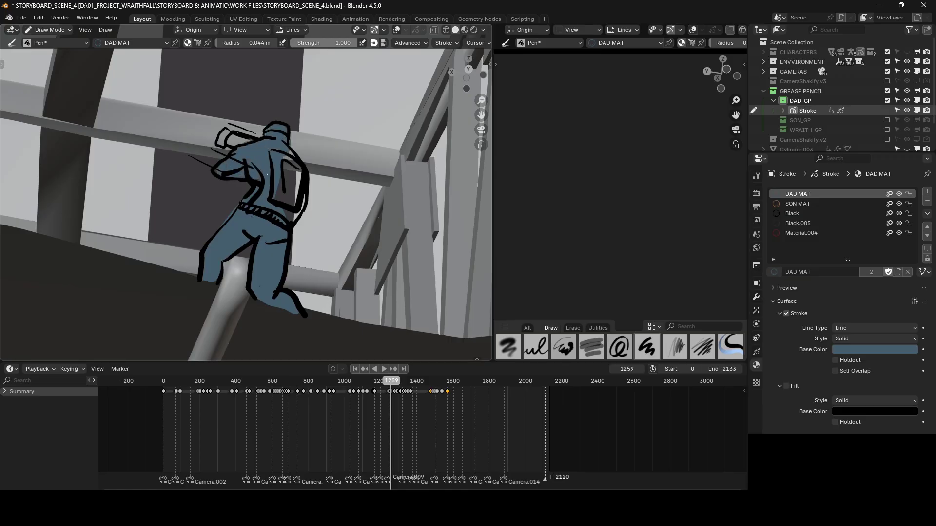
pyautogui.moveTo(291, 175)
pyautogui.mouseDown()
pyautogui.moveTo(296, 206)
pyautogui.moveTo(285, 180)
pyautogui.mouseUp()
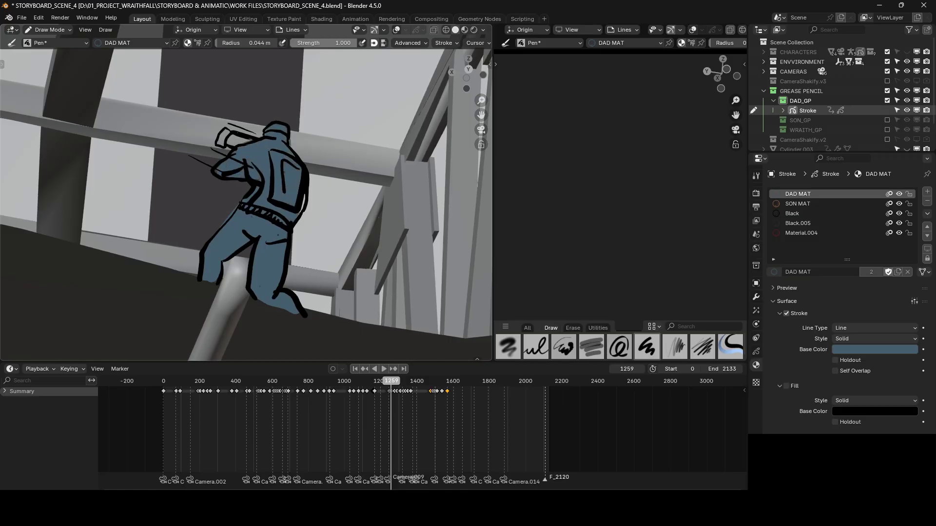
pyautogui.moveTo(246, 142); pyautogui.dragTo(225, 135)
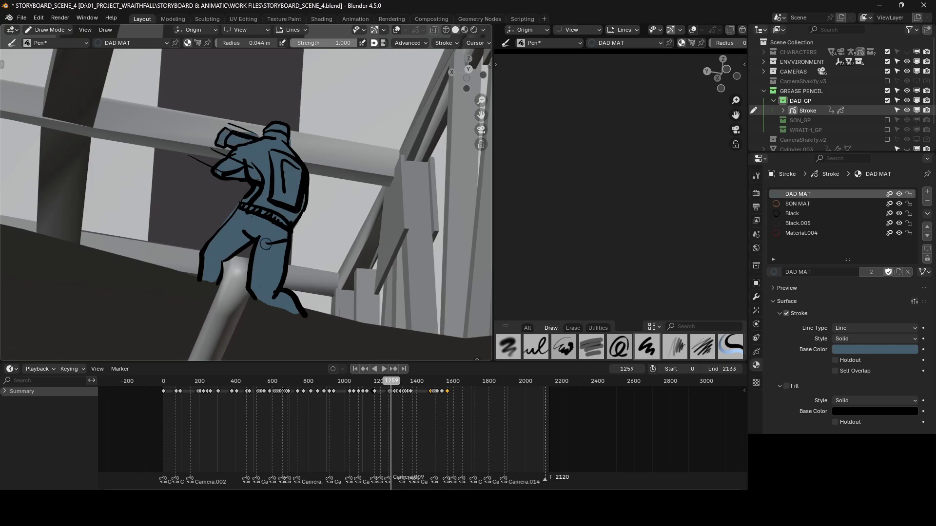
# Step: At frame 1277, fill the dad's face, left arm, torso, and back thigh in blue
pyautogui.press('Up')
pyautogui.moveTo(321, 113)
pyautogui.mouseDown()
pyautogui.moveTo(303, 158)
pyautogui.moveTo(366, 155)
pyautogui.moveTo(360, 103)
pyautogui.moveTo(374, 157)
pyautogui.moveTo(360, 167)
pyautogui.moveTo(374, 165)
pyautogui.moveTo(309, 181)
pyautogui.moveTo(339, 161)
pyautogui.moveTo(301, 216)
pyautogui.moveTo(317, 148)
pyautogui.moveTo(303, 205)
pyautogui.moveTo(292, 195)
pyautogui.moveTo(294, 130)
pyautogui.mouseUp()
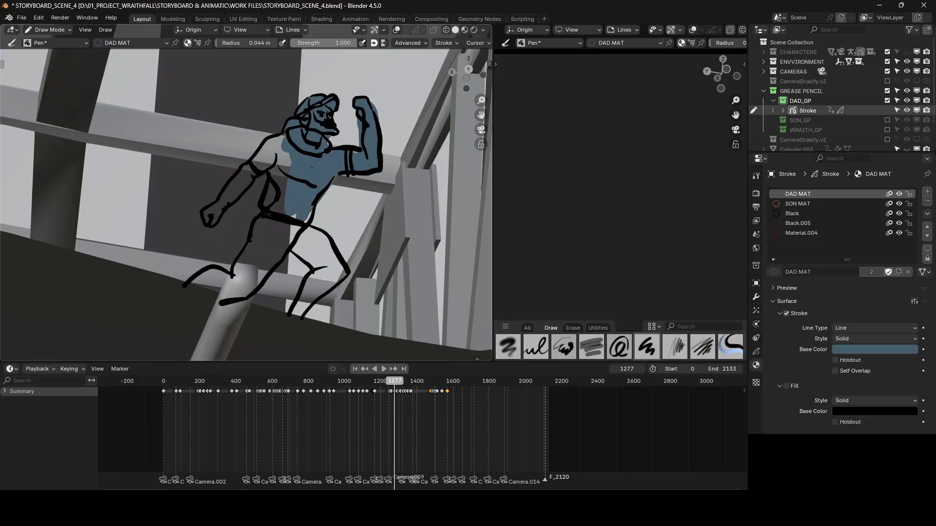
pyautogui.moveTo(312, 167)
pyautogui.mouseDown()
pyautogui.moveTo(270, 152)
pyautogui.moveTo(281, 137)
pyautogui.moveTo(217, 208)
pyautogui.mouseUp()
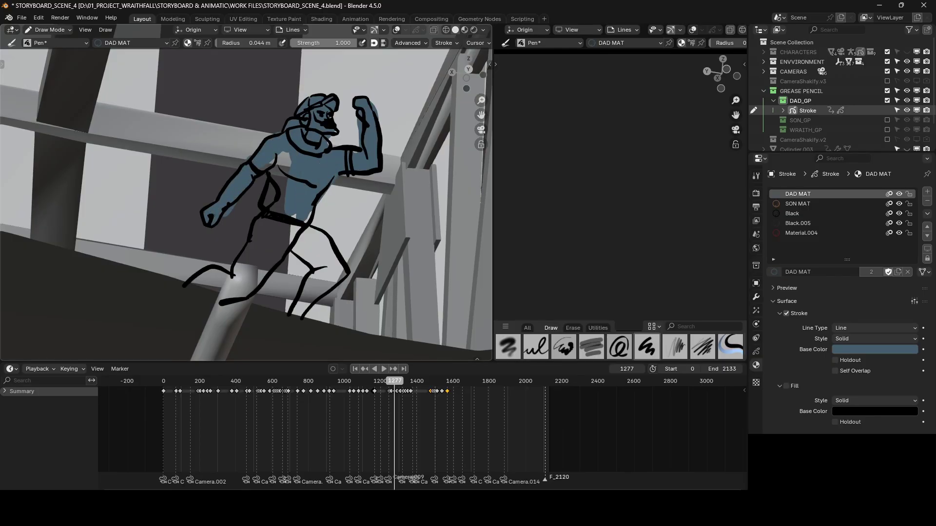
pyautogui.moveTo(269, 160)
pyautogui.mouseDown()
pyautogui.moveTo(271, 191)
pyautogui.moveTo(295, 230)
pyautogui.moveTo(273, 233)
pyautogui.moveTo(263, 258)
pyautogui.moveTo(291, 230)
pyautogui.moveTo(245, 284)
pyautogui.moveTo(256, 282)
pyautogui.moveTo(253, 270)
pyautogui.moveTo(240, 284)
pyautogui.moveTo(191, 285)
pyautogui.moveTo(231, 292)
pyautogui.mouseUp()
pyautogui.moveTo(299, 253)
pyautogui.mouseDown()
pyautogui.moveTo(305, 234)
pyautogui.moveTo(326, 259)
pyautogui.moveTo(307, 233)
pyautogui.moveTo(341, 273)
pyautogui.moveTo(309, 293)
pyautogui.mouseUp()
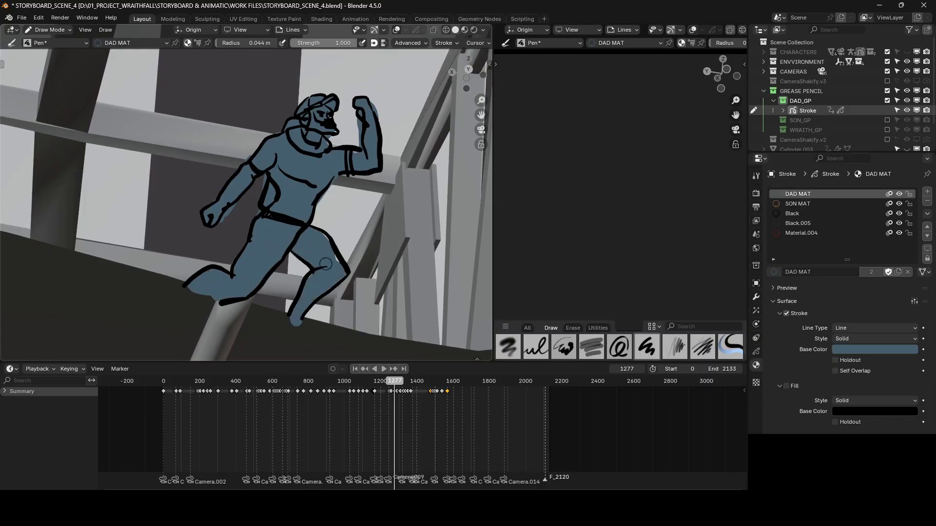
pyautogui.moveTo(482, 114); pyautogui.dragTo(433, 163)
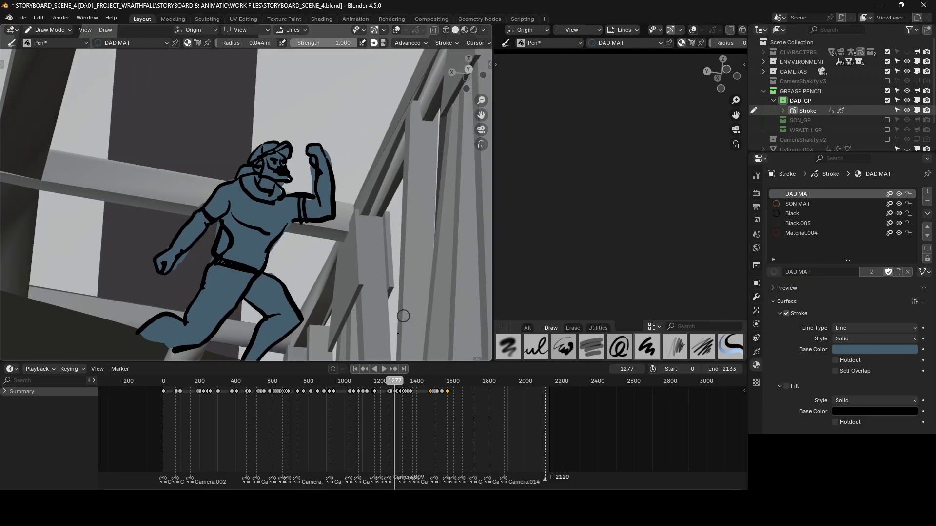
# Step: At frame 1290, fill the dad's cap, head, outstretched arm and right arm in blue
pyautogui.press('Up')
pyautogui.moveTo(152, 159)
pyautogui.mouseDown()
pyautogui.moveTo(136, 171)
pyautogui.moveTo(164, 162)
pyautogui.mouseUp()
pyautogui.moveTo(151, 202); pyautogui.dragTo(50, 192)
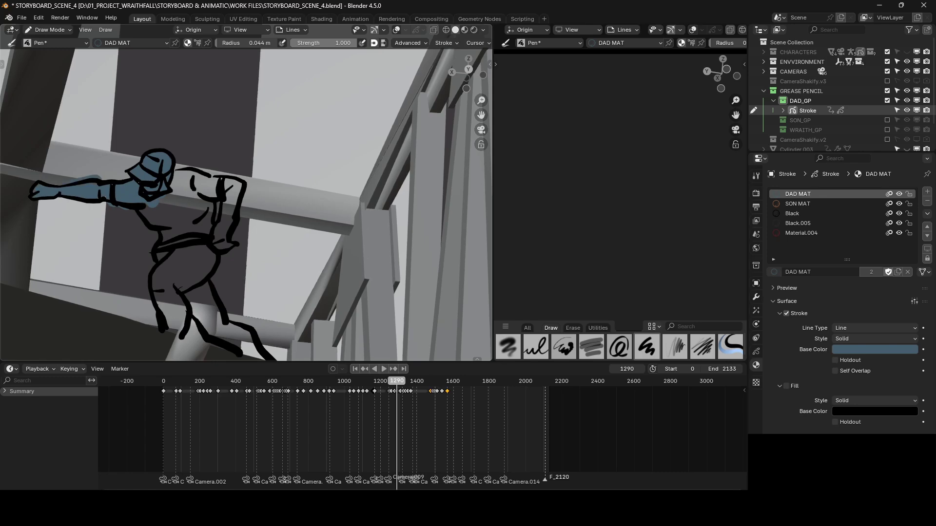
pyautogui.moveTo(176, 172)
pyautogui.mouseDown()
pyautogui.moveTo(233, 193)
pyautogui.moveTo(221, 244)
pyautogui.mouseUp()
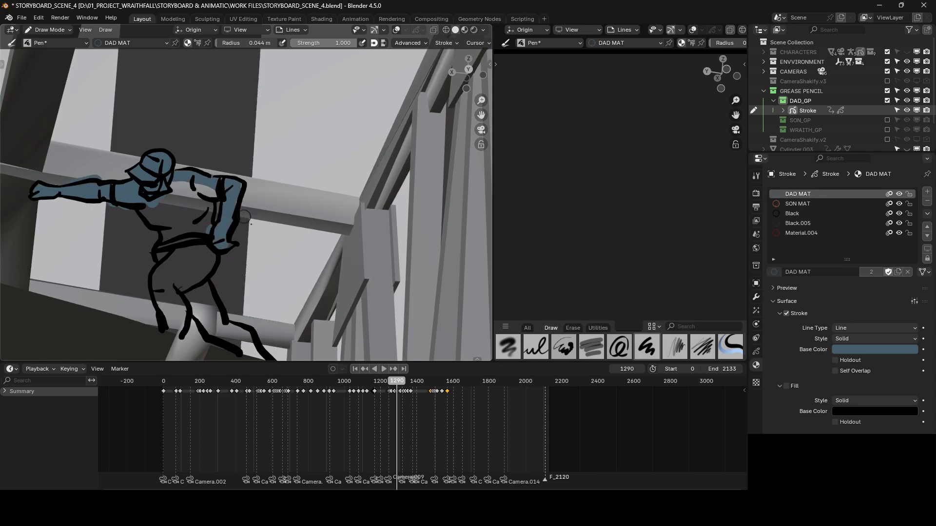